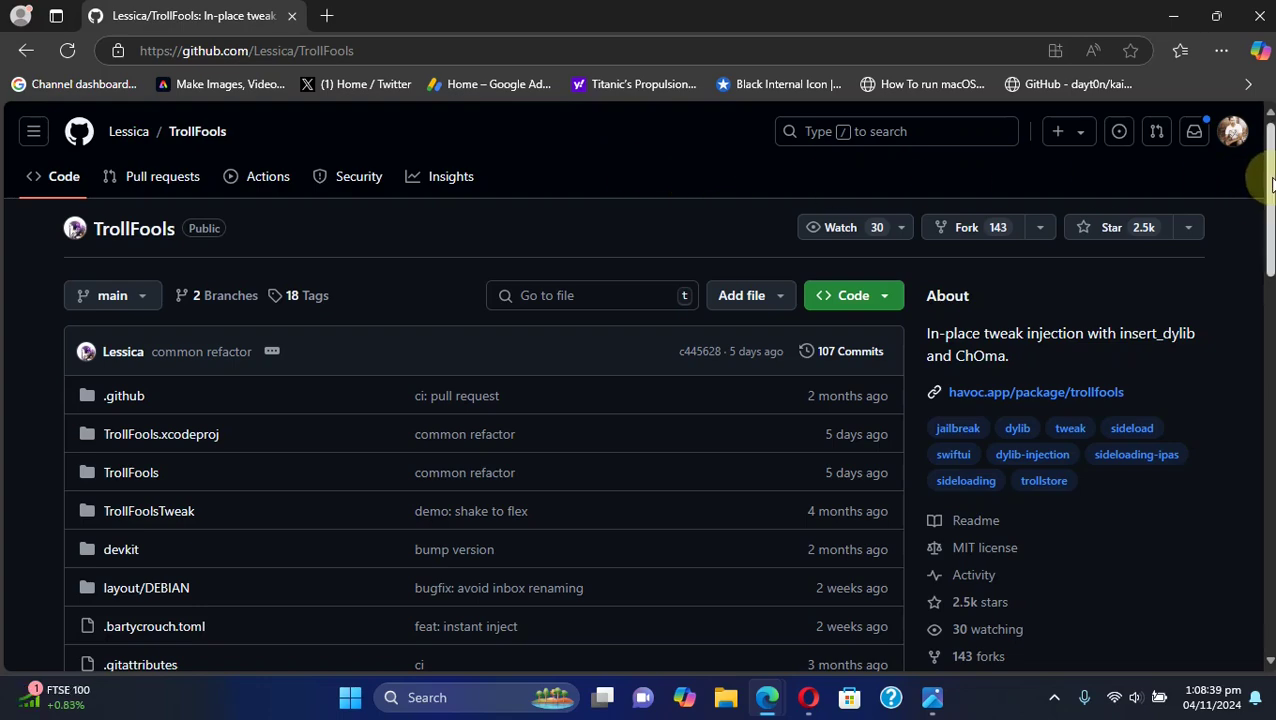
# - Download TrollFools14_2.8-15.tipa from the release assets and install it through TrollStore
pyautogui.scroll(-2, 1262, 168)
pyautogui.scroll(-2, 640, 386)
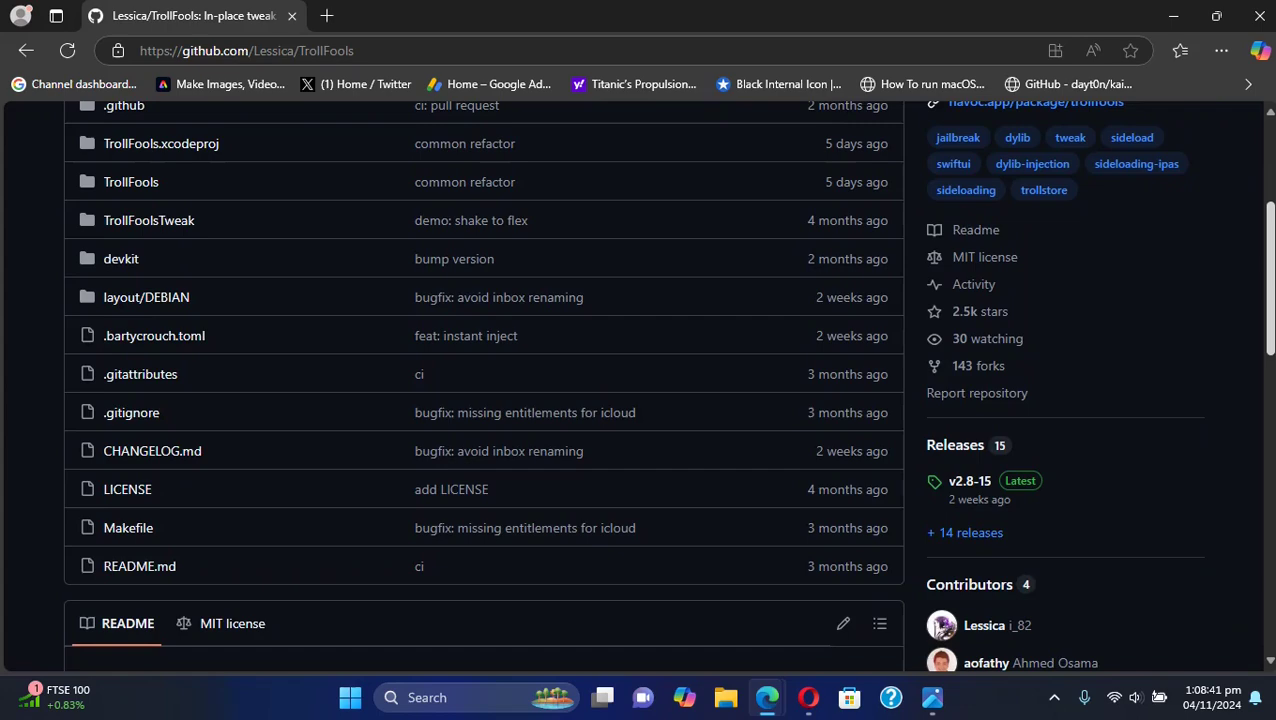
pyautogui.scroll(4, 640, 386)
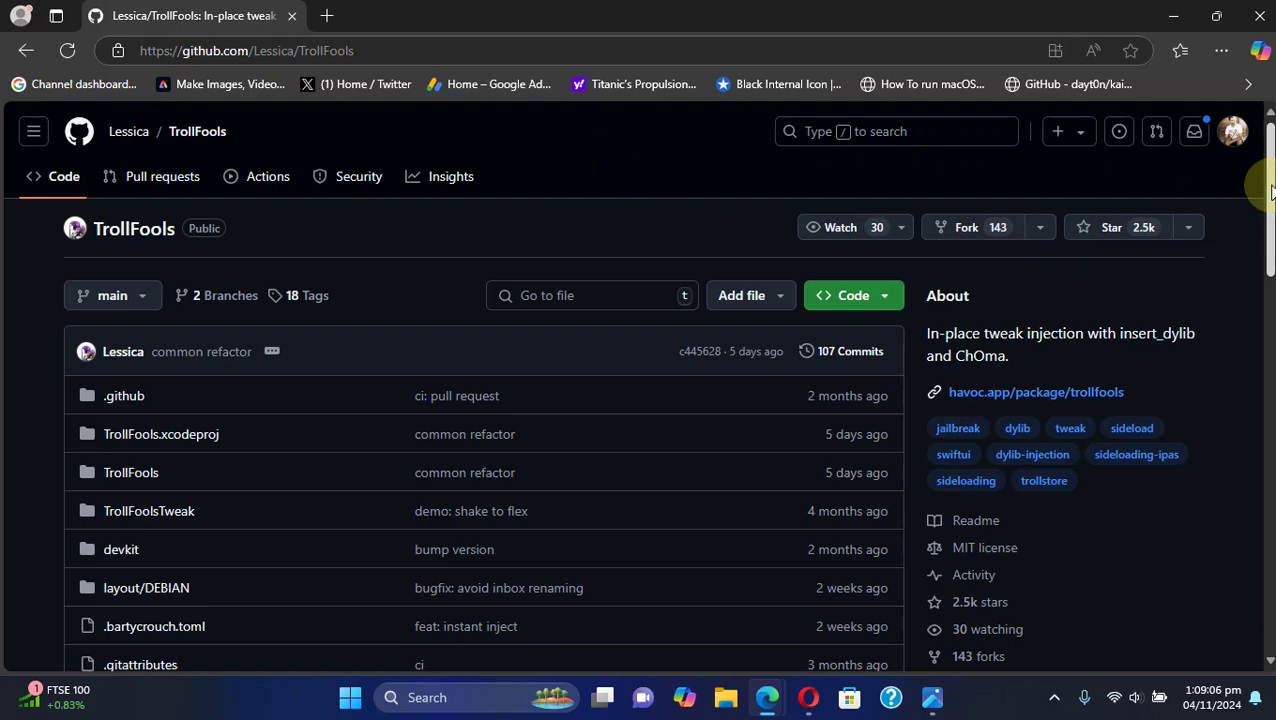
pyautogui.scroll(-3, 1270, 190)
pyautogui.scroll(-3, 1270, 190)
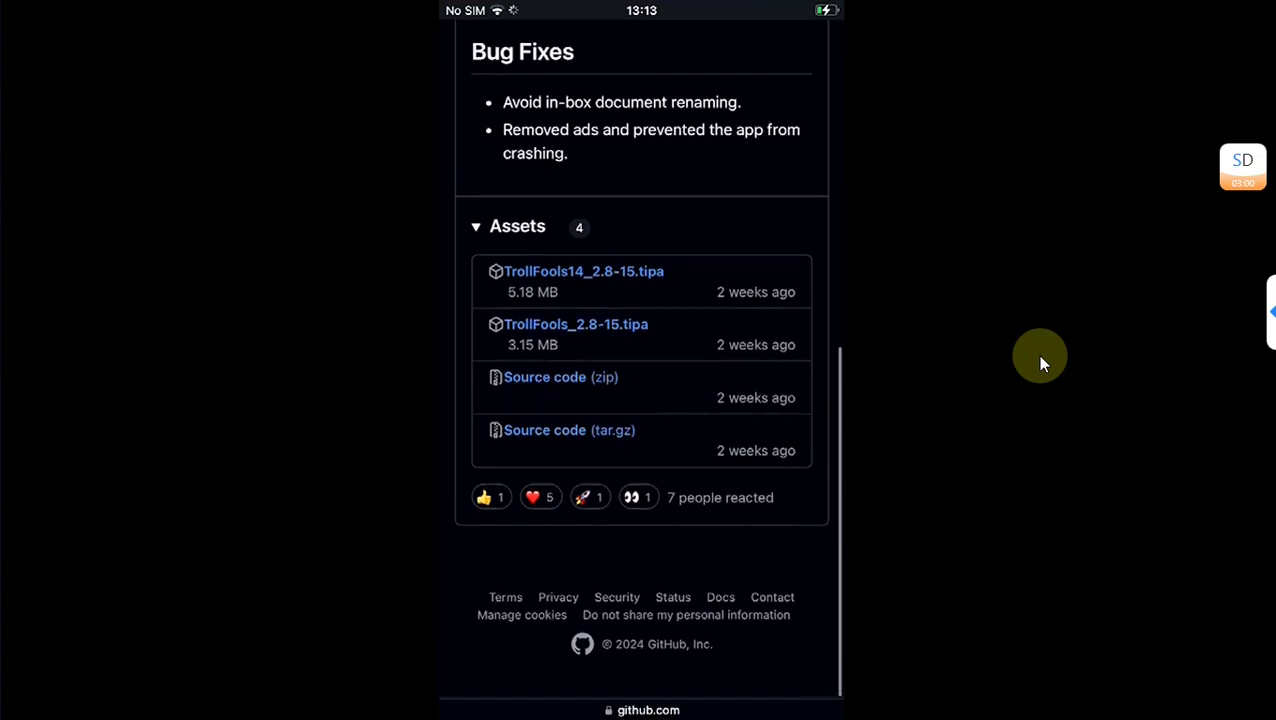
pyautogui.click(626, 282)
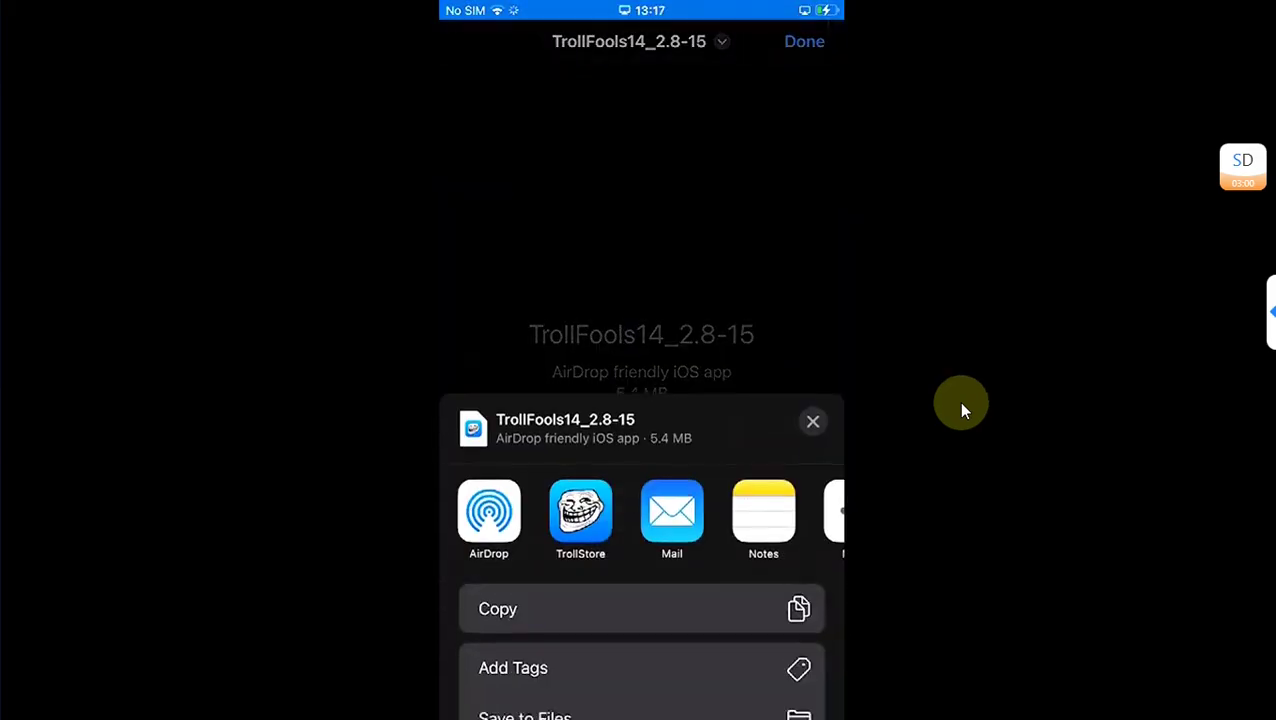
pyautogui.click(590, 458)
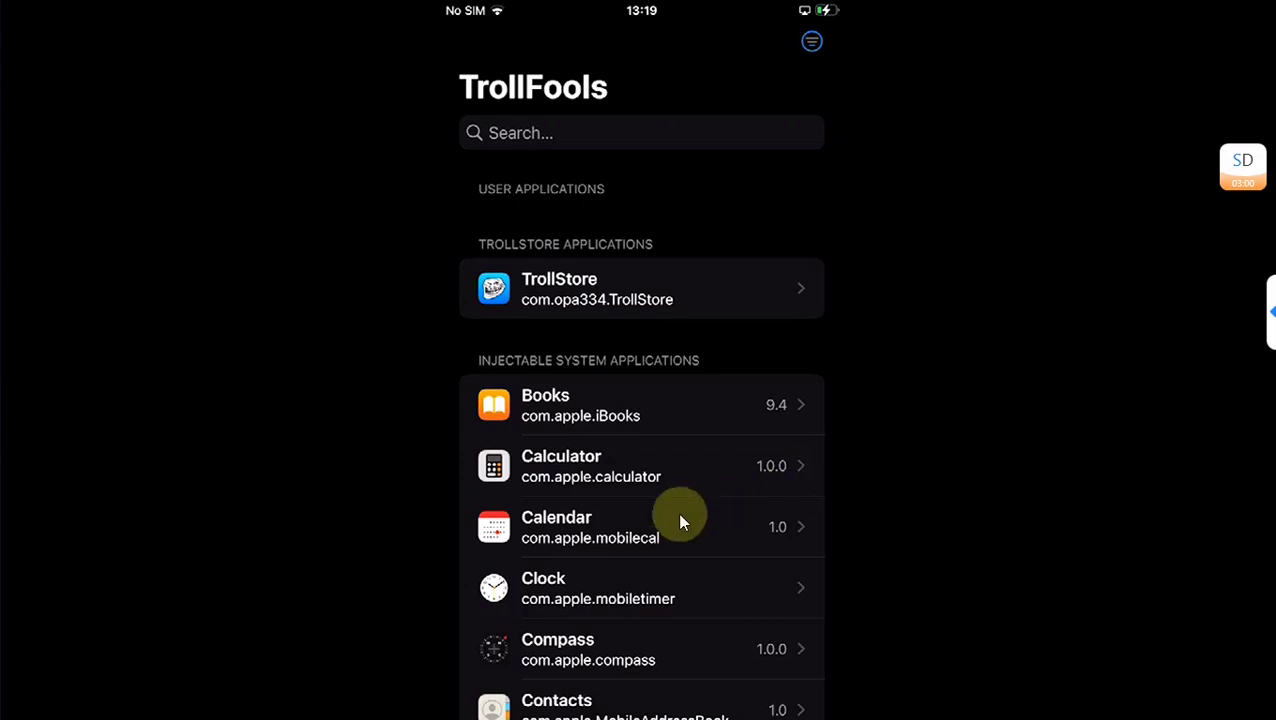
# - Open Calculator's options in TrollFools and start injecting the history tweak
pyautogui.click(608, 475)
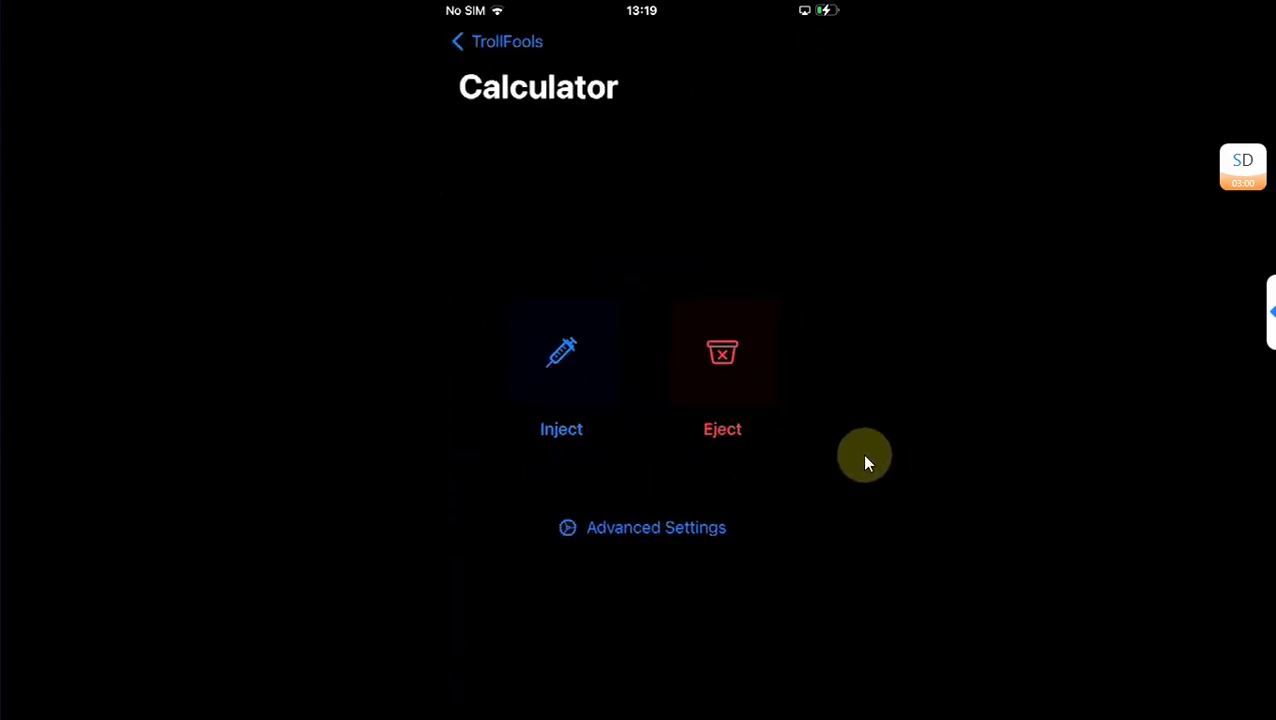
pyautogui.click(549, 363)
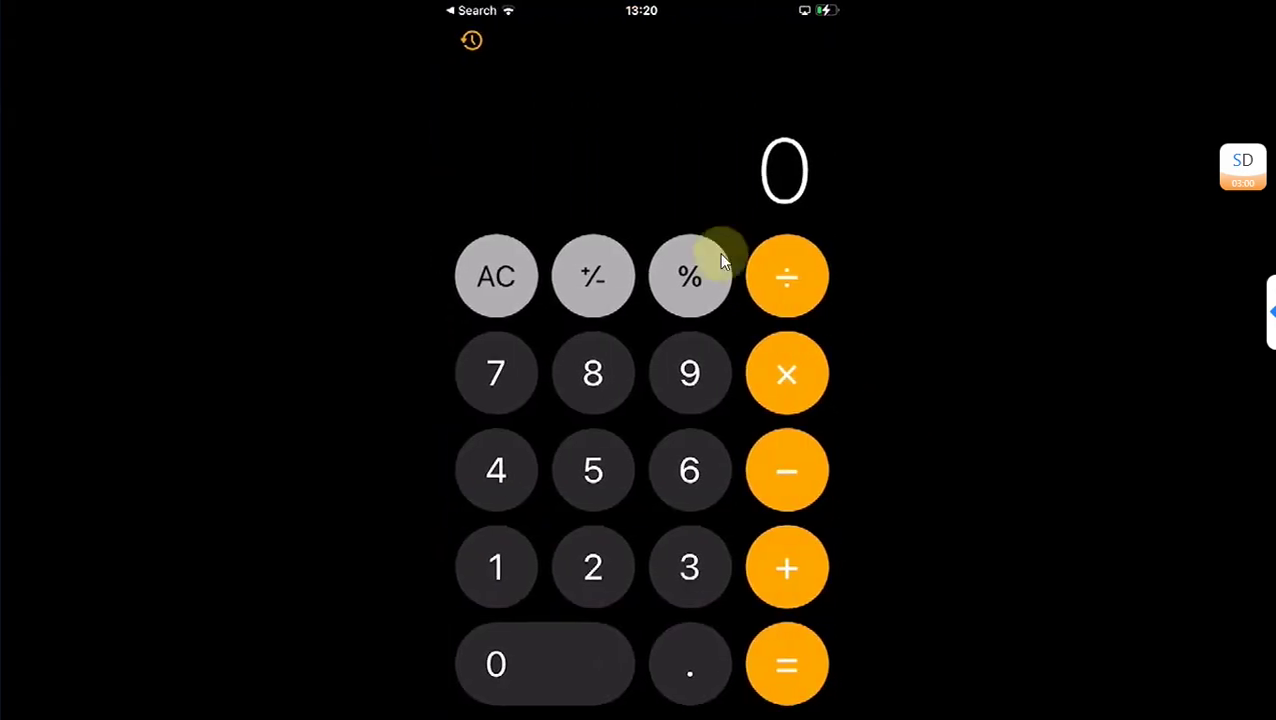
# - View Calculator's new History showing 5 × 6 = 30
pyautogui.click(472, 40)
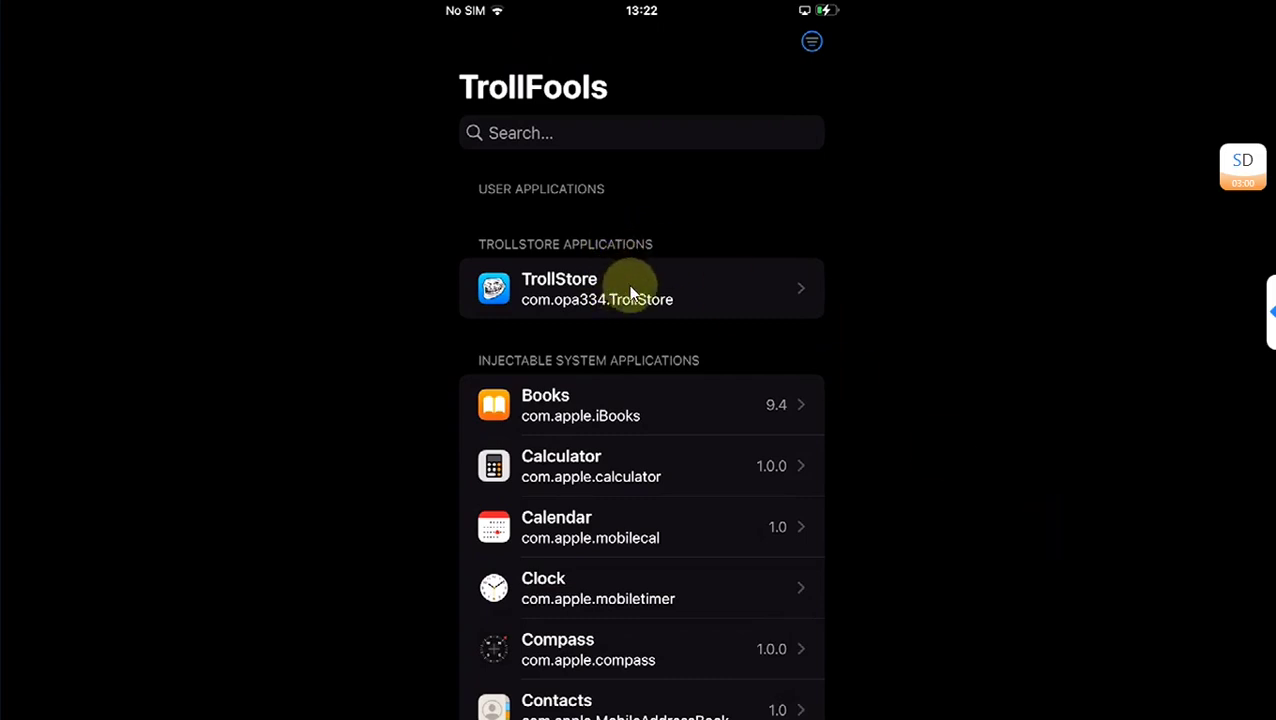
# - Scroll TrollFools' app list down to Weather and the v2.8 (15) footer
pyautogui.scroll(-10, 639, 294)
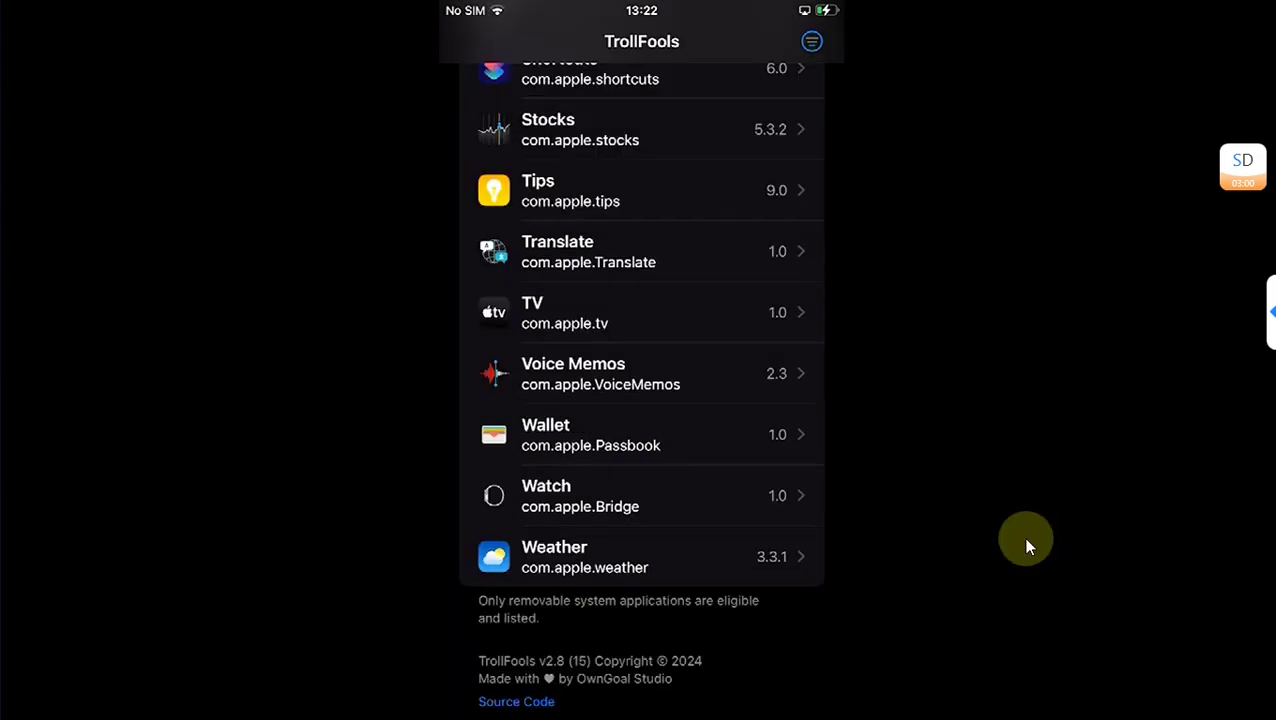